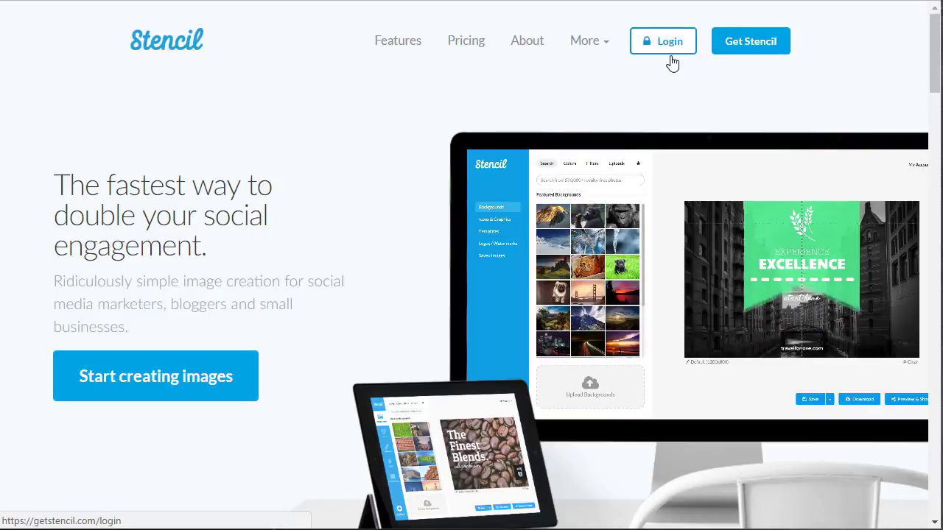
Log in to Stencil with the account email and password to reach the editor
left_click(672, 48)
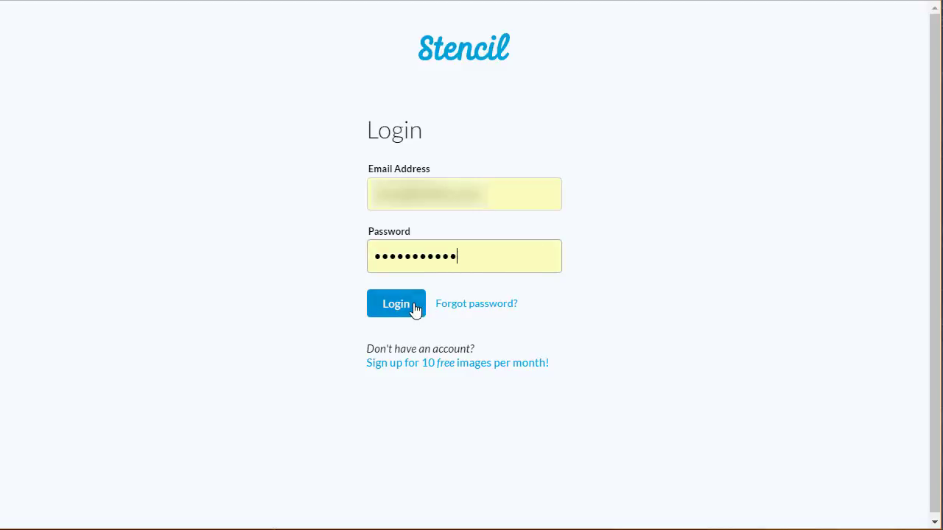
left_click(414, 303)
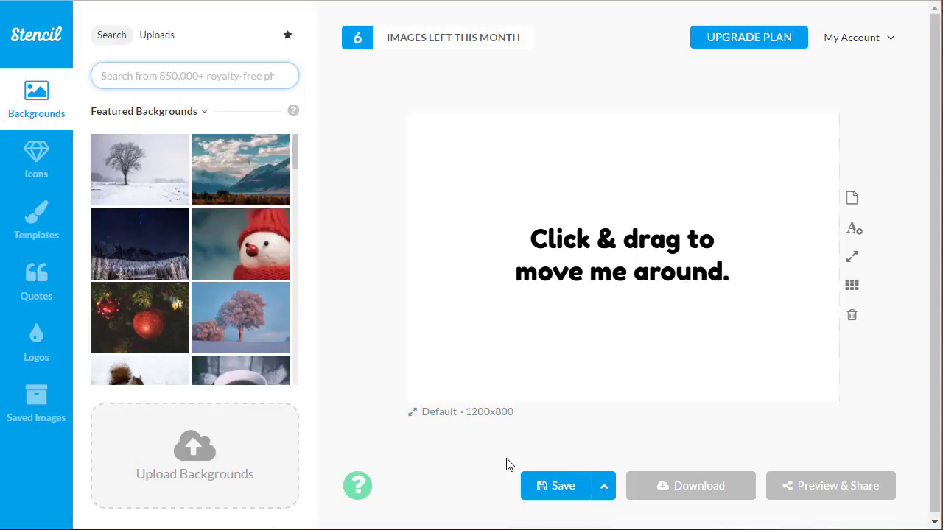
Add a custom canvas size 'Blog Header' at 745 x 350 and apply it
left_click(486, 413)
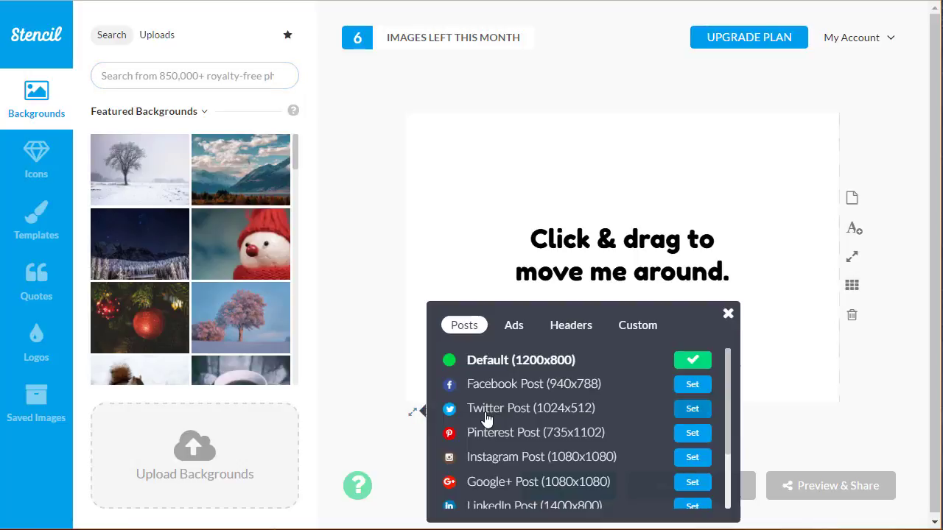
left_click(631, 327)
left_click(507, 384)
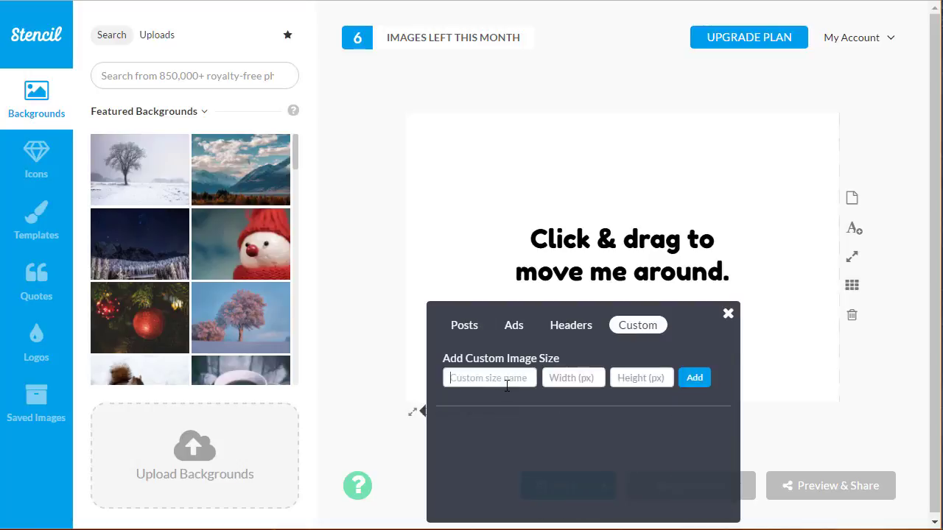
left_click(494, 398)
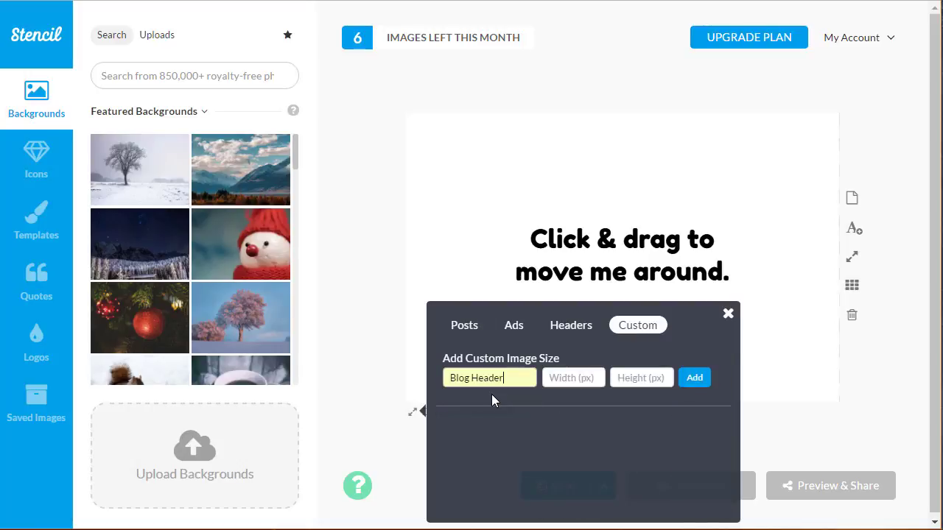
left_click(575, 375)
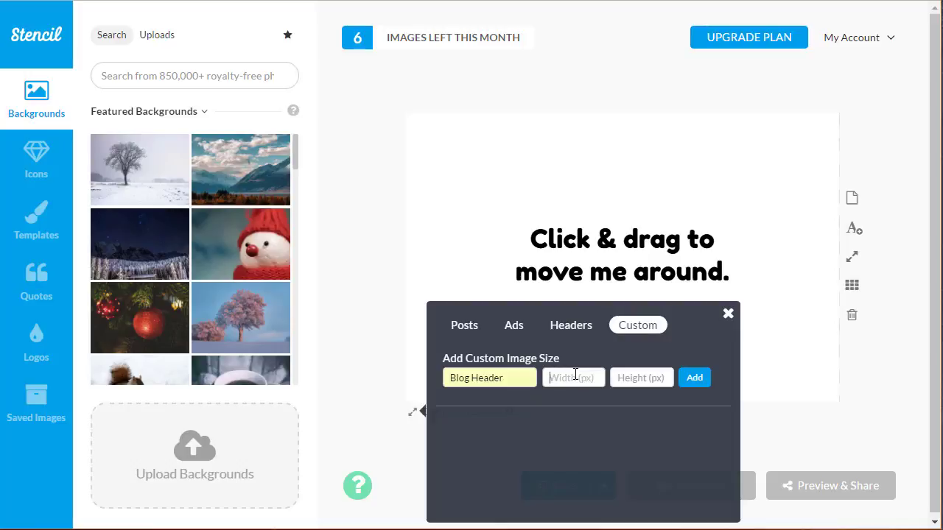
type("745")
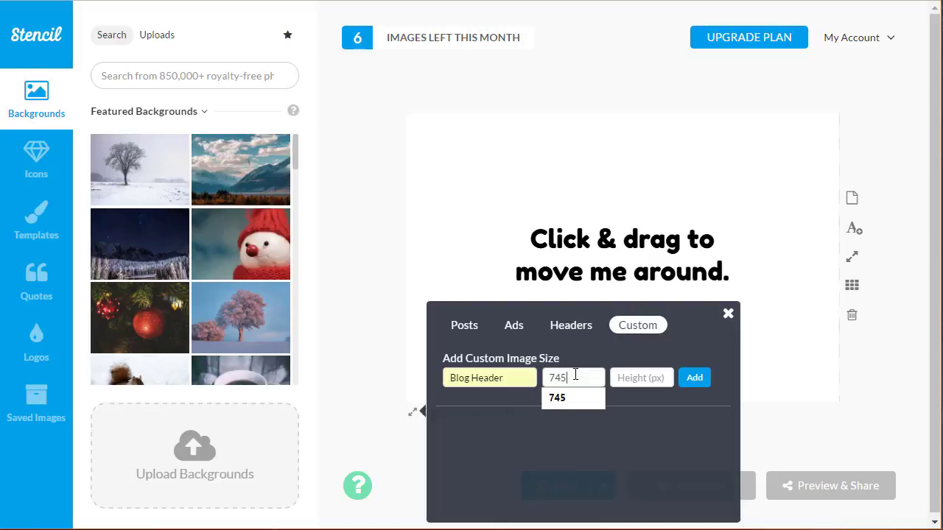
key("Tab")
type("35")
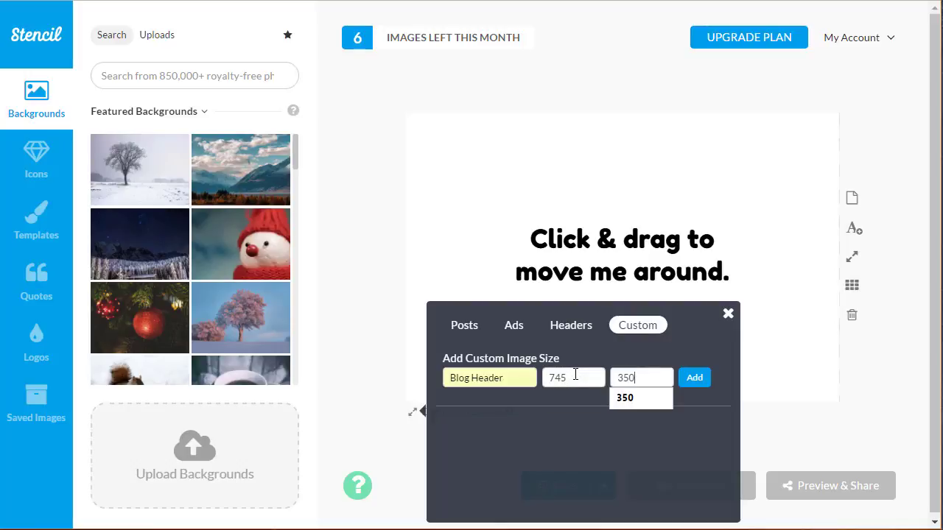
key("Tab")
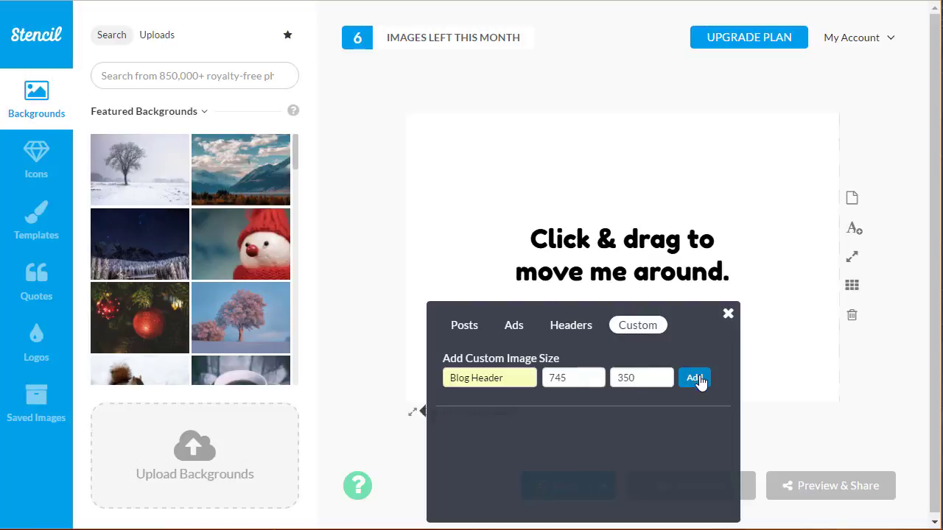
left_click(694, 378)
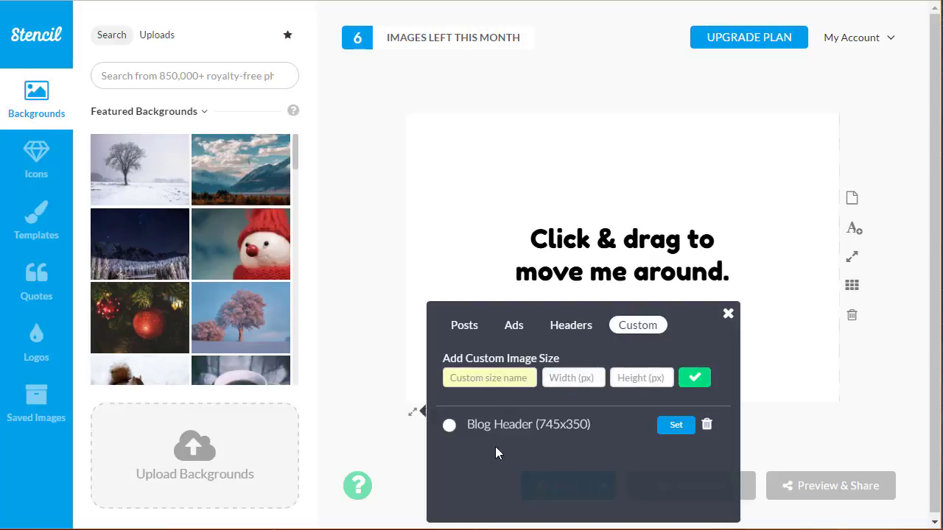
left_click(498, 425)
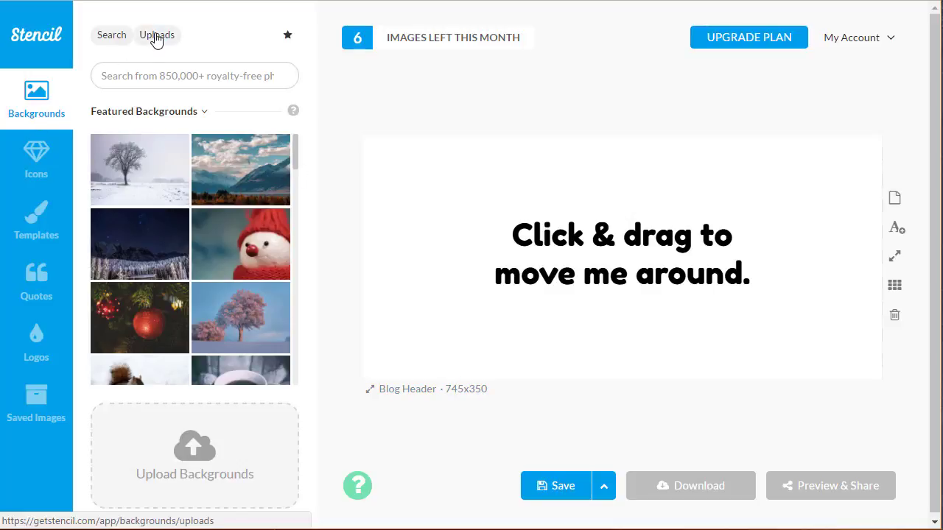
Upload the laptop-and-notebook desk photo from the computer and set it as the background
left_click_drag(297, 164, 297, 383)
scroll(297, 383, "down", 2)
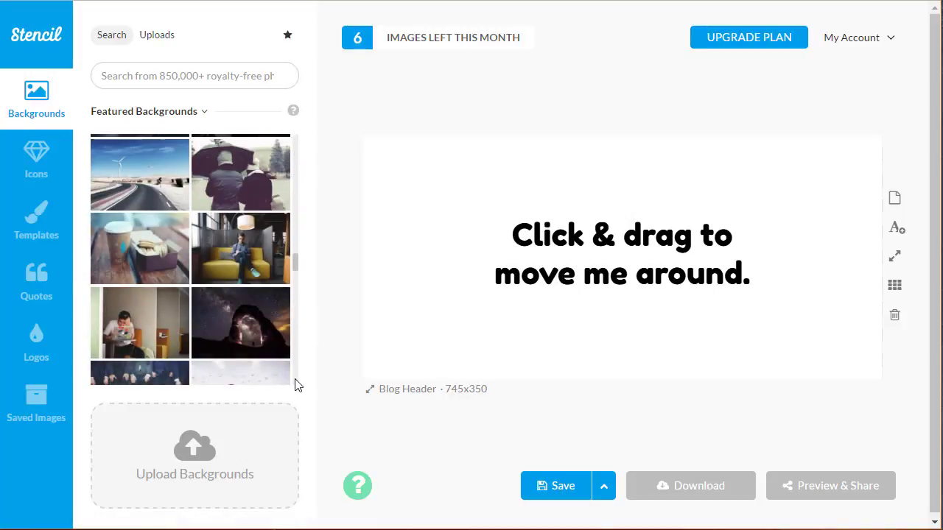
left_click(203, 454)
left_click(160, 264)
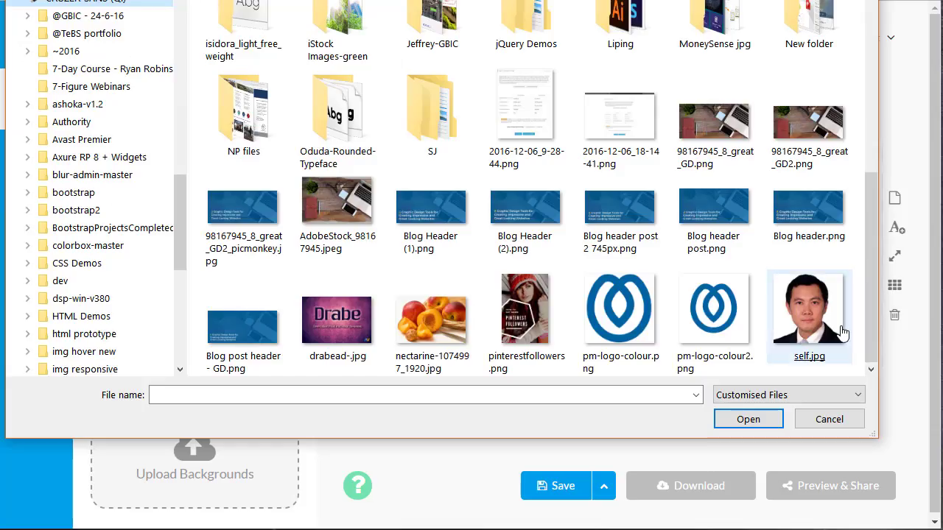
double_click(838, 159)
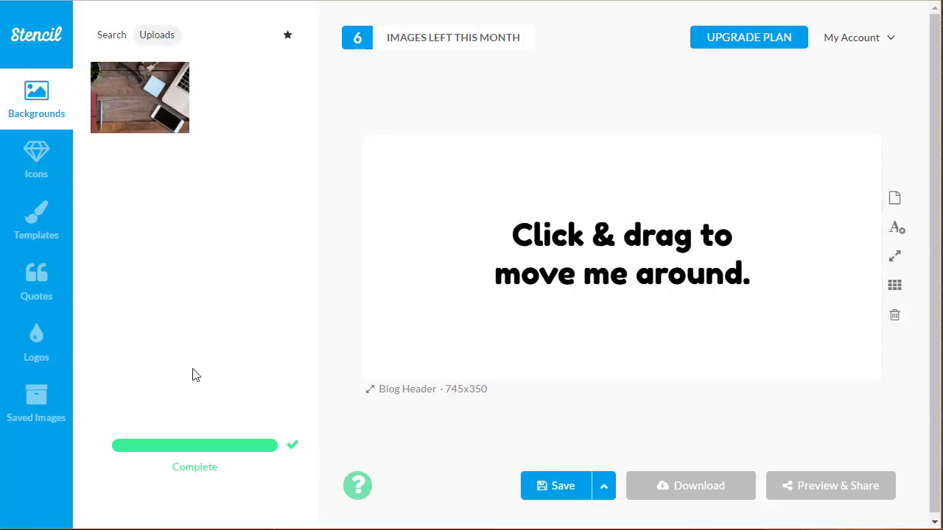
left_click(146, 88)
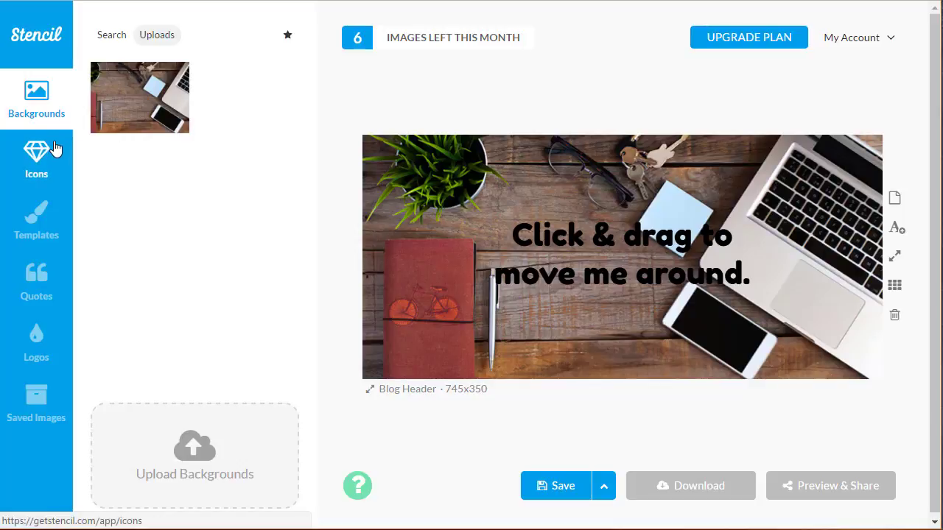
Add a square shape in #0264a6 at reduced opacity and stretch it across the top
left_click(49, 162)
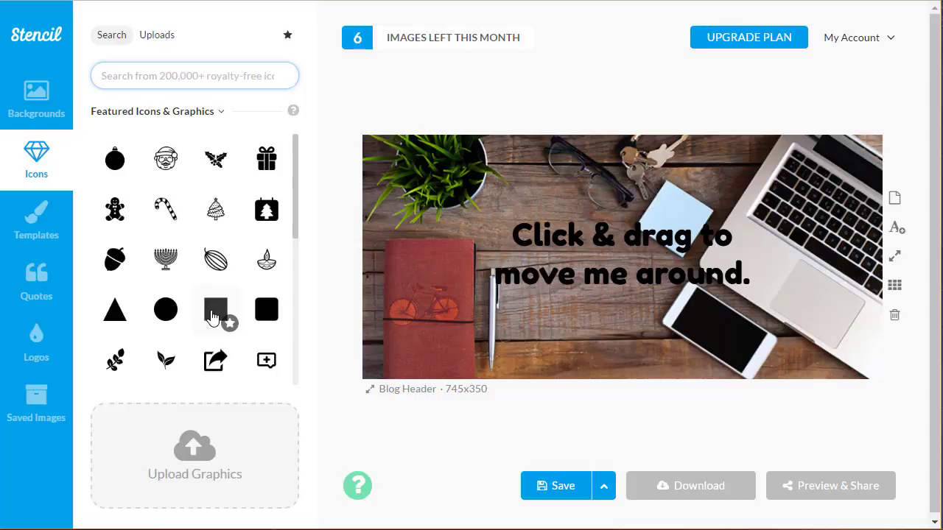
left_click(214, 309)
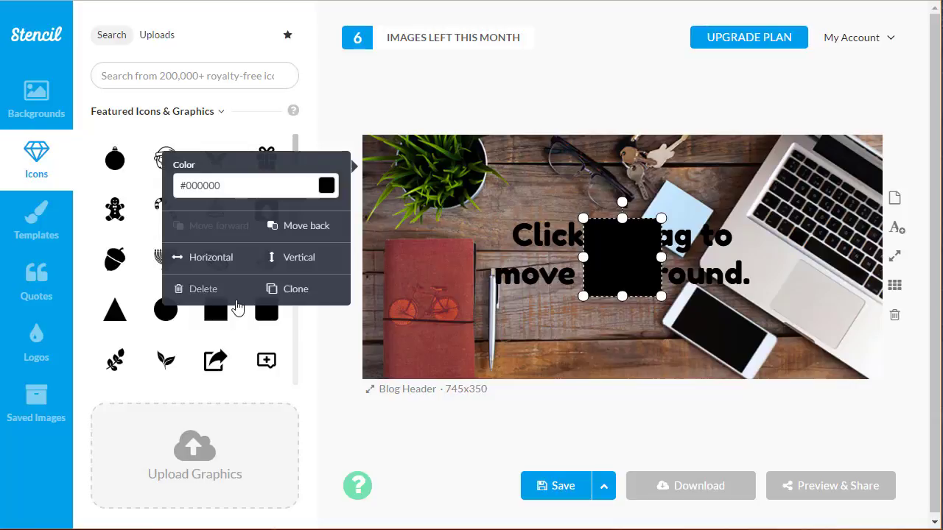
left_click(283, 187)
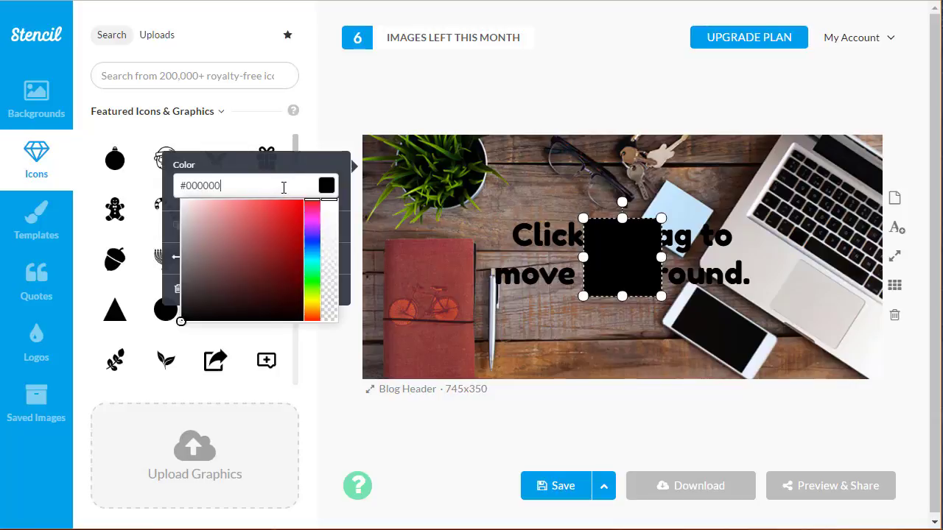
mouse_move(244, 223)
left_mouse_down()
mouse_move(245, 256)
mouse_move(223, 217)
mouse_move(251, 256)
left_mouse_up()
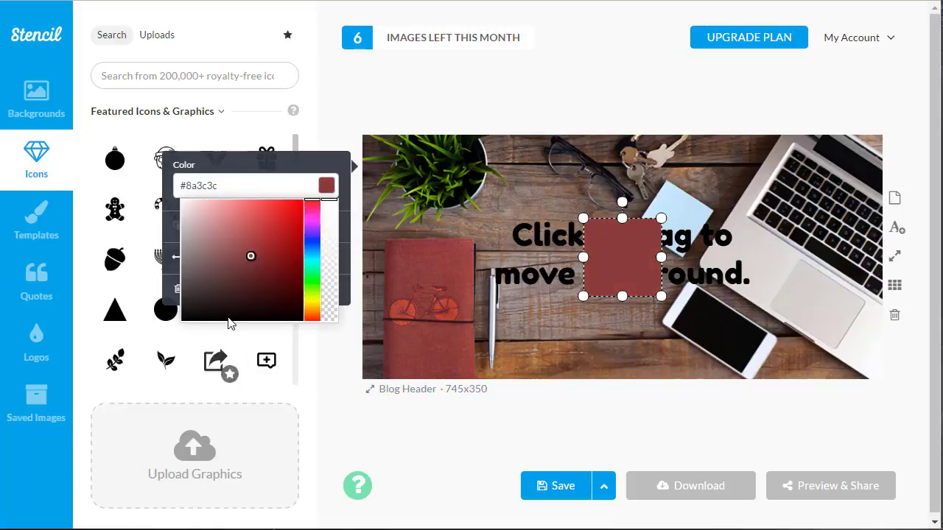
left_click_drag(207, 185, 188, 184)
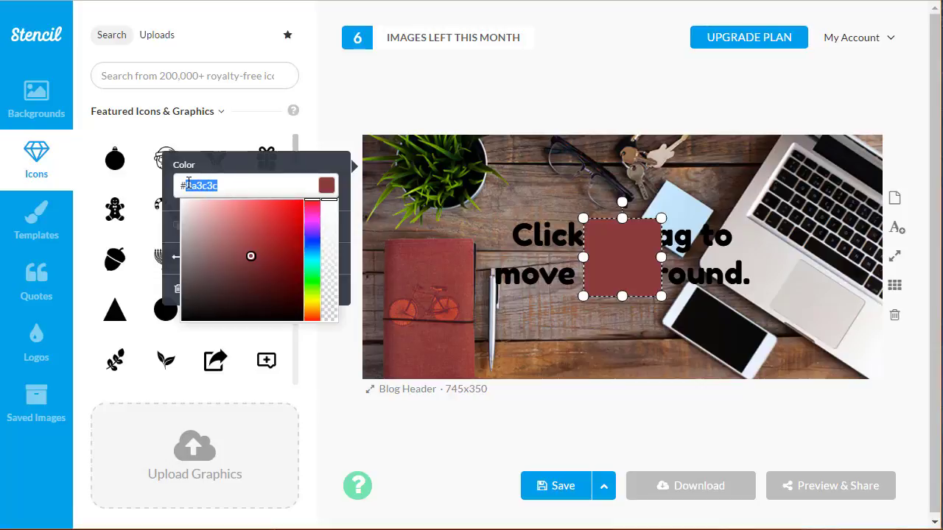
type("0064a3")
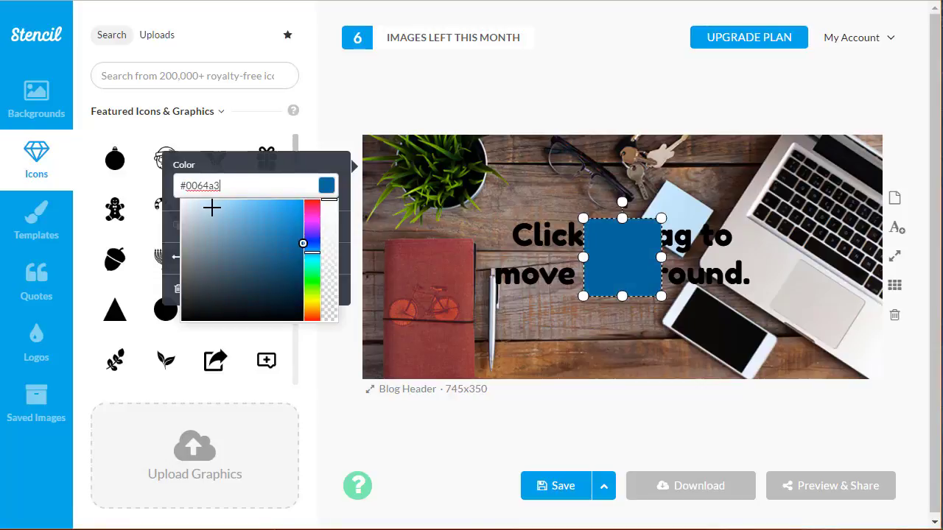
left_click_drag(330, 199, 329, 212)
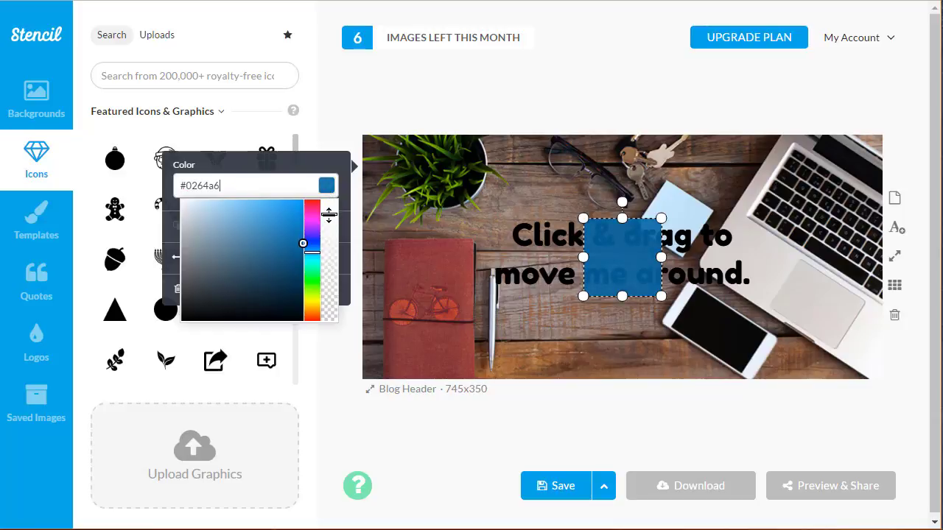
mouse_move(635, 249)
left_mouse_down()
mouse_move(593, 258)
mouse_move(420, 174)
mouse_move(883, 140)
left_mouse_up()
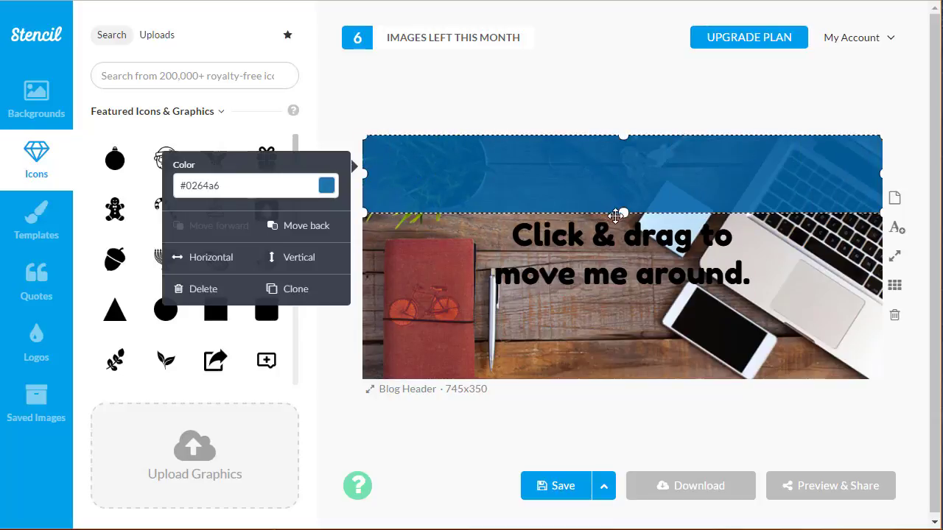
Stretch the blue overlay over the whole canvas behind the text, and move the text lower-left
left_click_drag(616, 215, 616, 379)
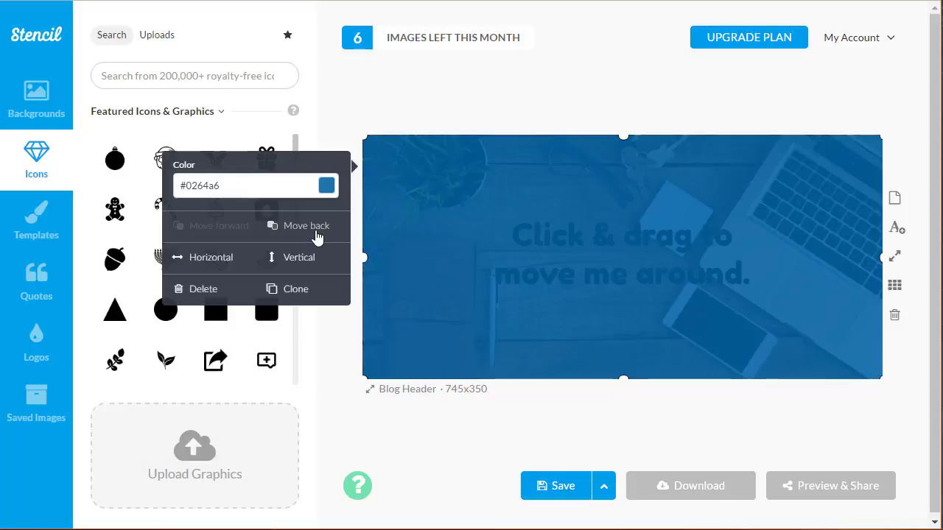
left_click(317, 236)
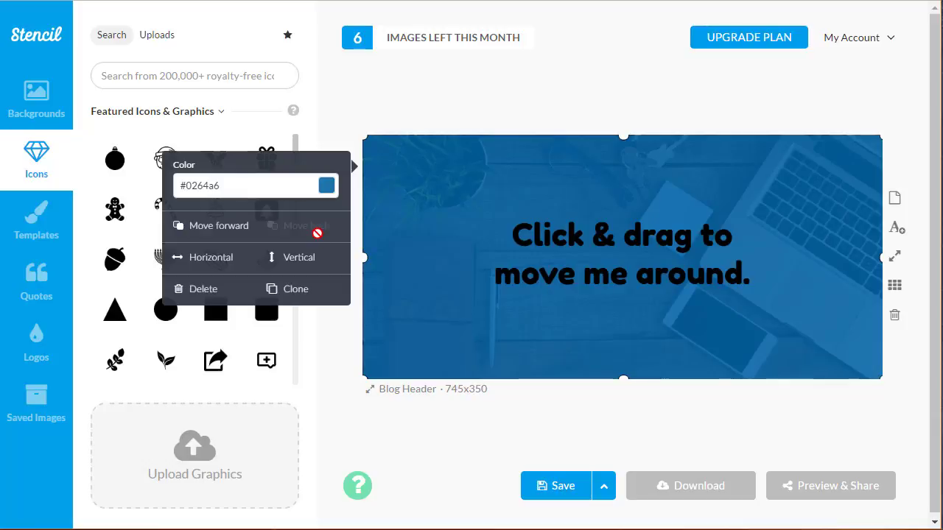
left_click(331, 350)
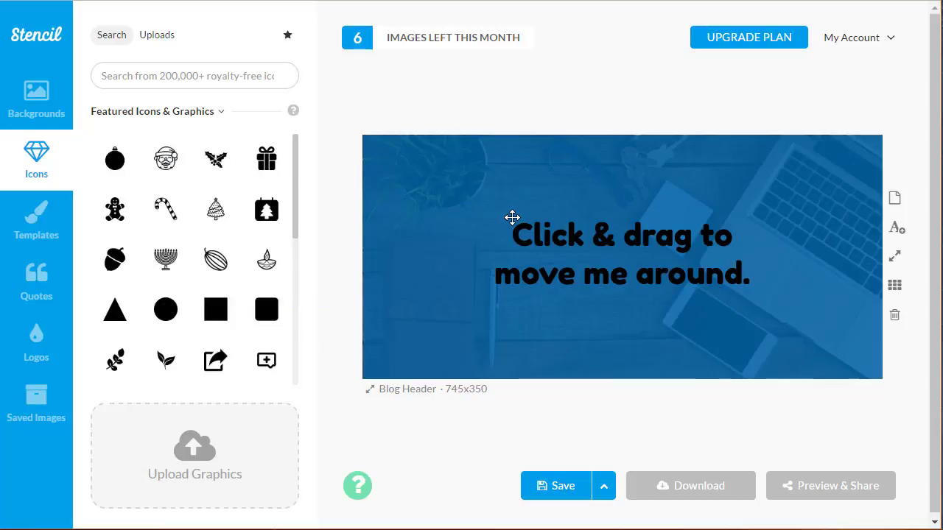
left_click_drag(552, 237, 449, 310)
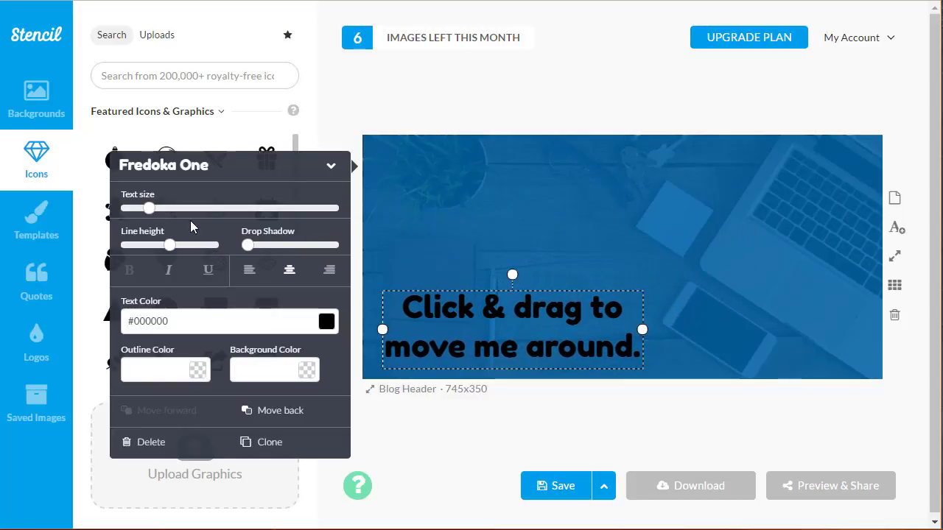
mouse_move(148, 209)
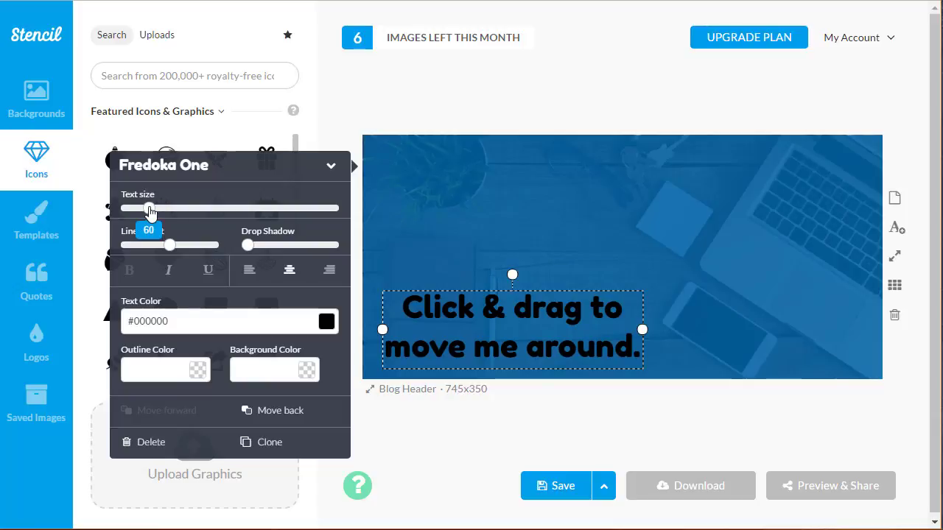
Resize the text and paste the title '8 Graphic Design Tools for Creating Impressive and Great-Looking Websites'
left_click_drag(149, 210, 131, 211)
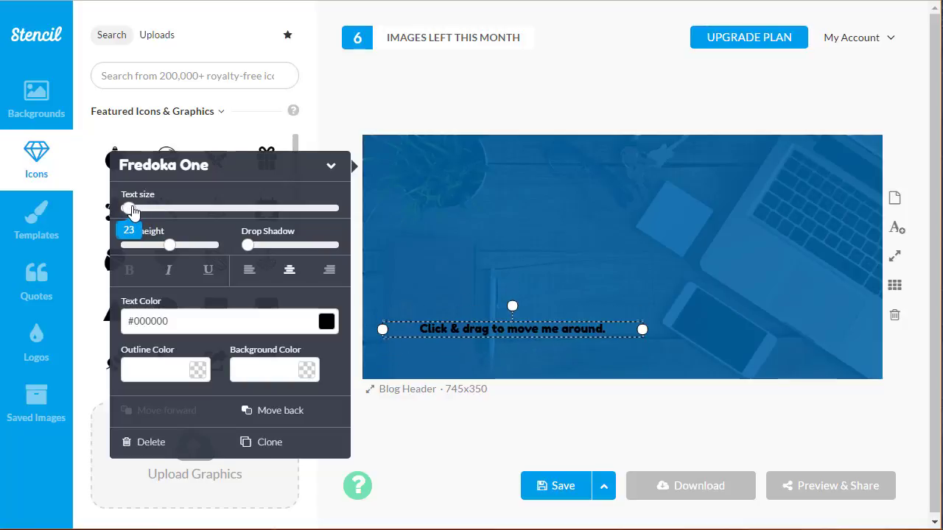
left_click_drag(132, 211, 139, 216)
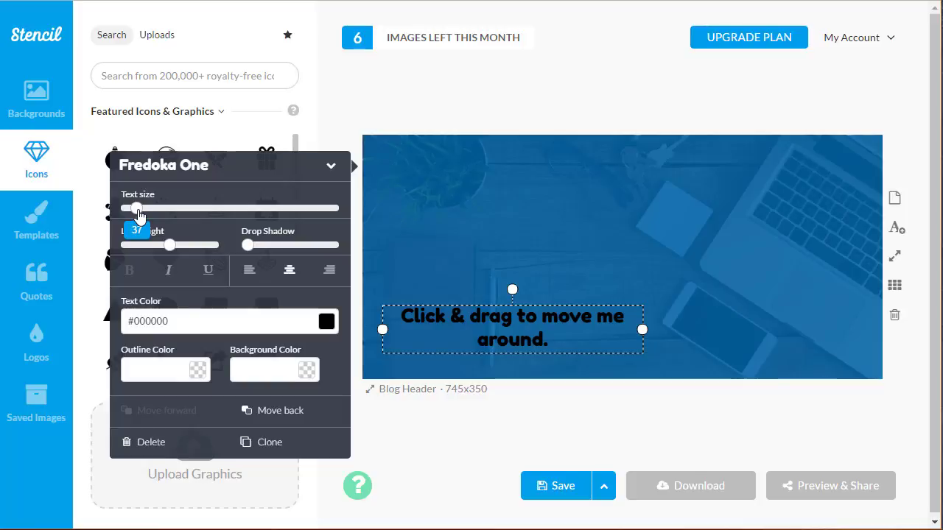
left_click(555, 340)
left_click_drag(557, 337, 406, 317)
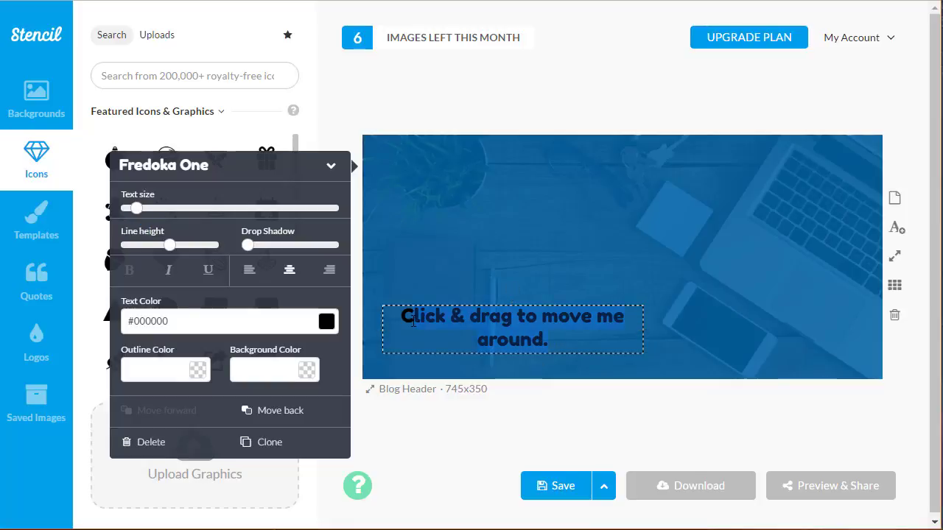
type("8 Graphic Design Tools for Creating Impressive and Great-Looking Websites")
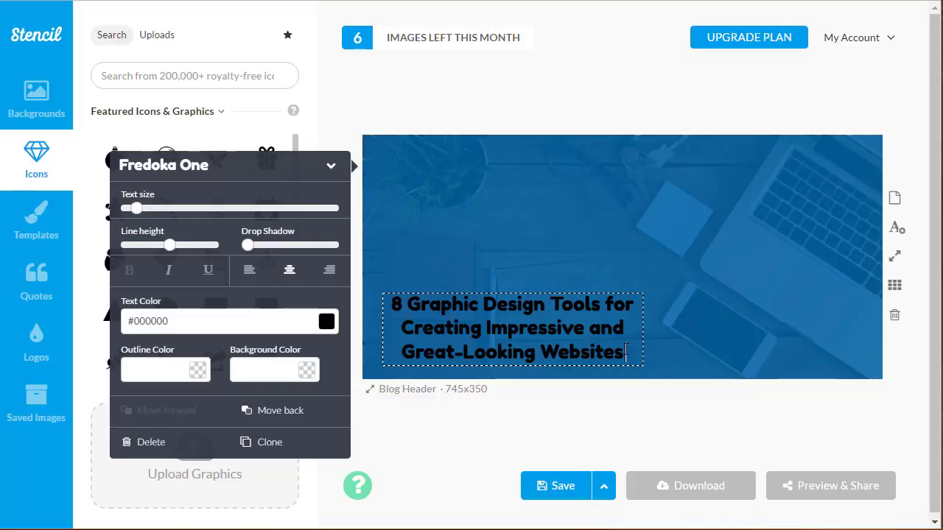
left_click_drag(626, 353, 394, 308)
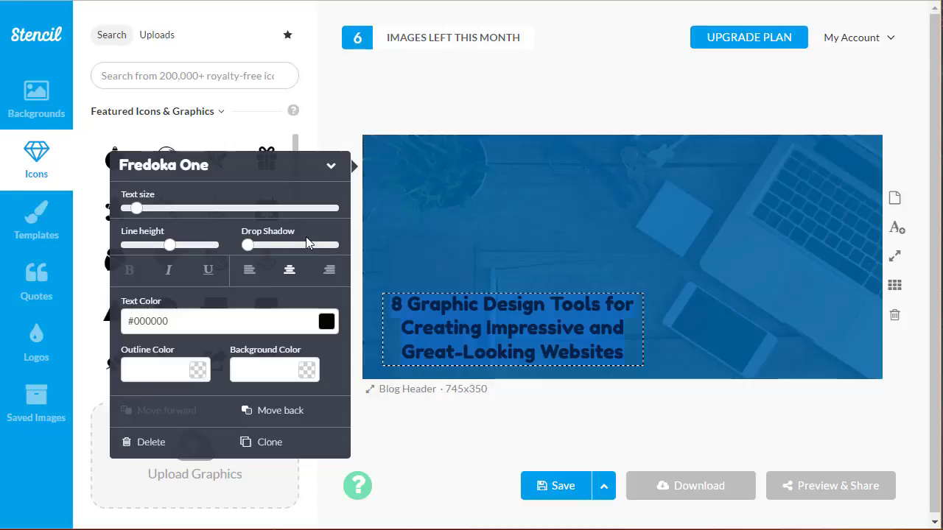
Make the title white #ffffff, left-aligned, in Montserrat, nudged slightly upward
left_click(326, 321)
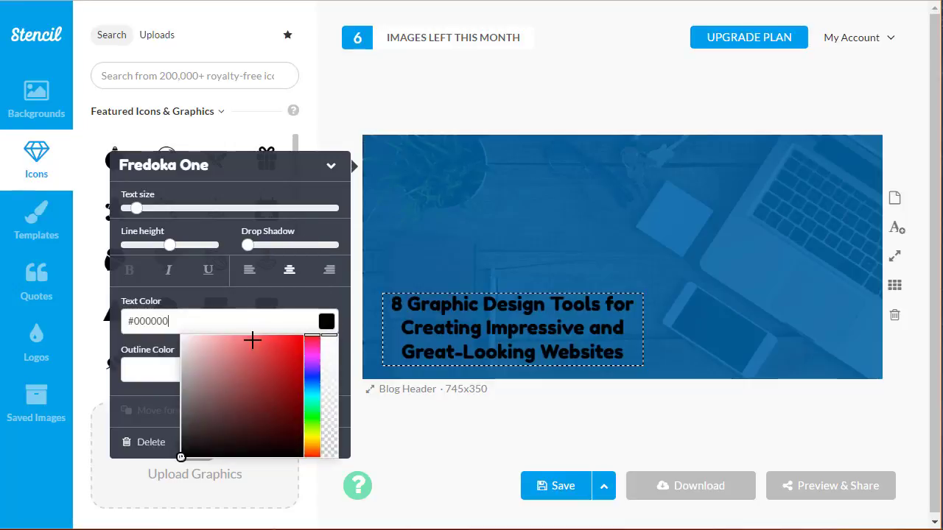
left_click_drag(253, 337, 180, 335)
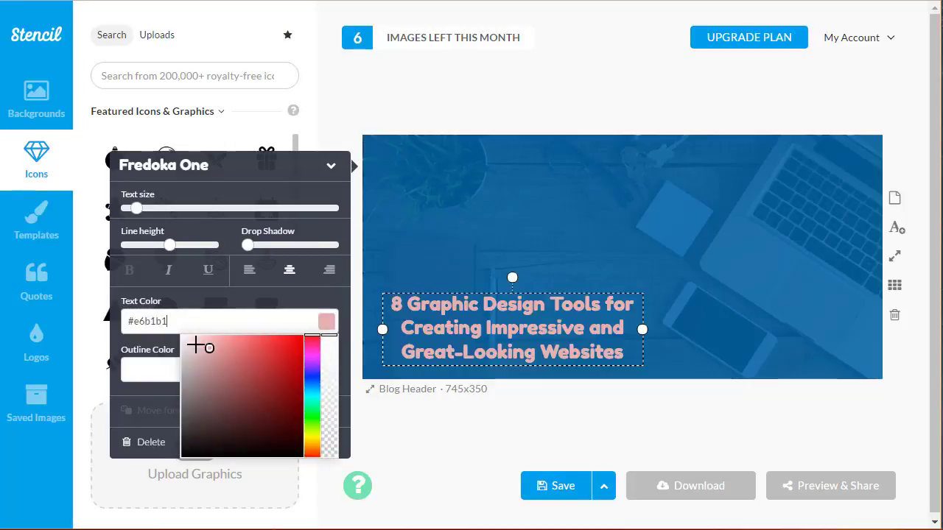
left_click(249, 269)
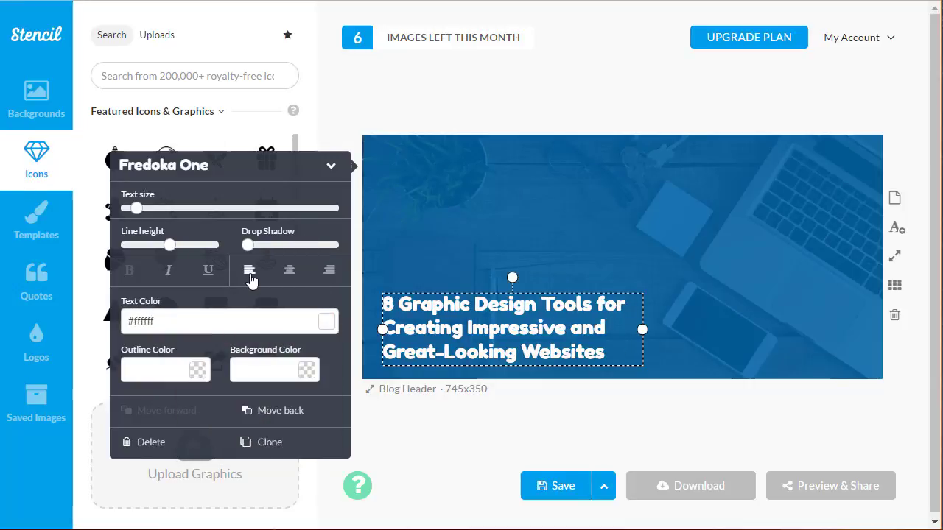
left_click(329, 168)
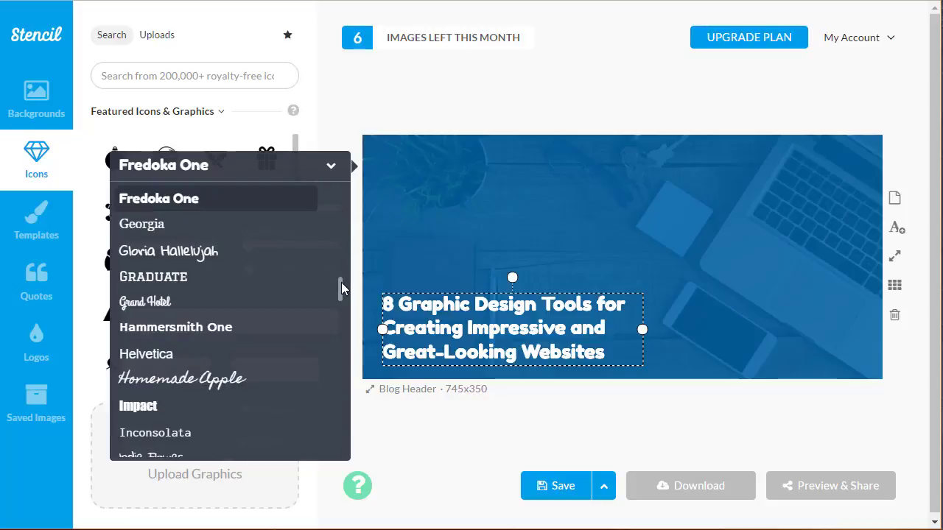
left_click_drag(341, 279, 339, 339)
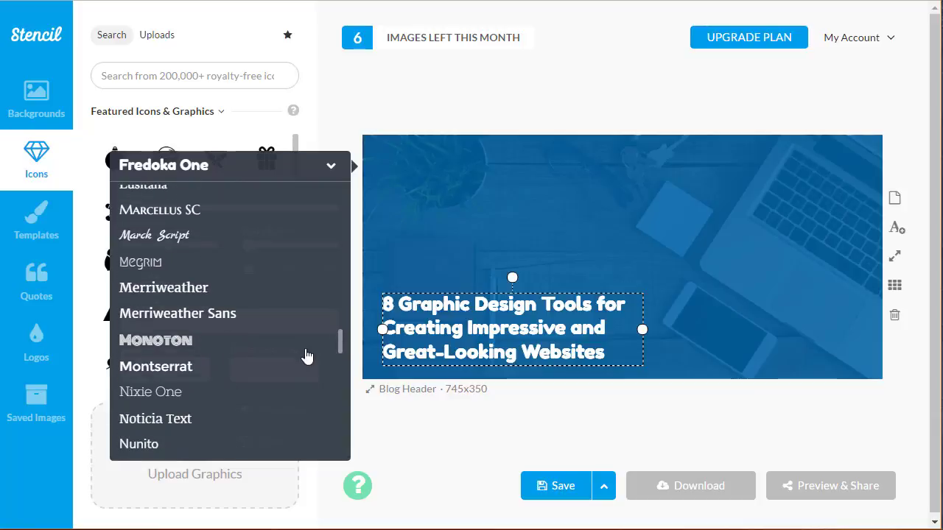
left_click(287, 368)
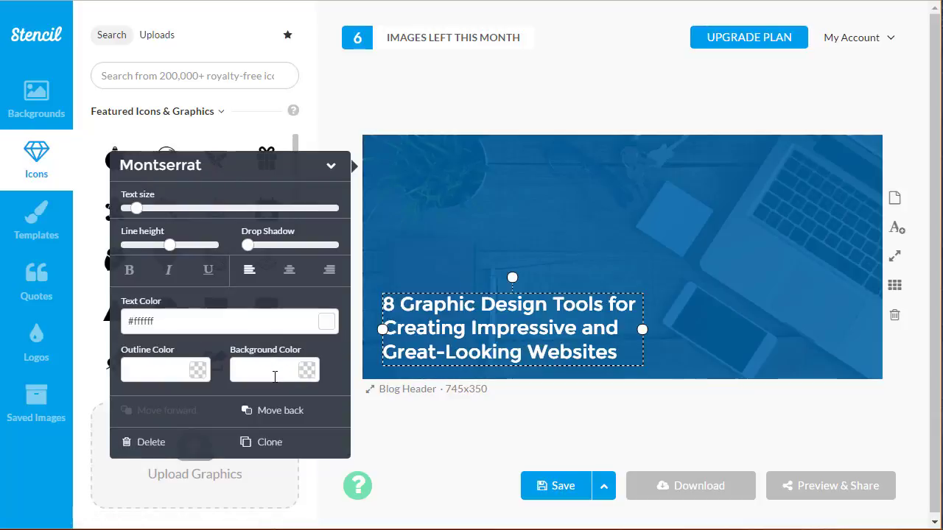
left_click_drag(537, 302, 540, 301)
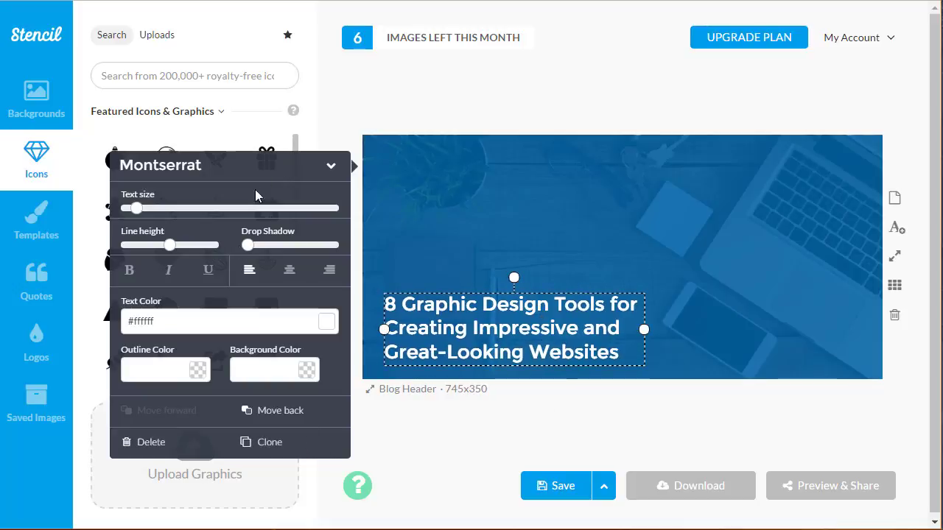
left_click(621, 426)
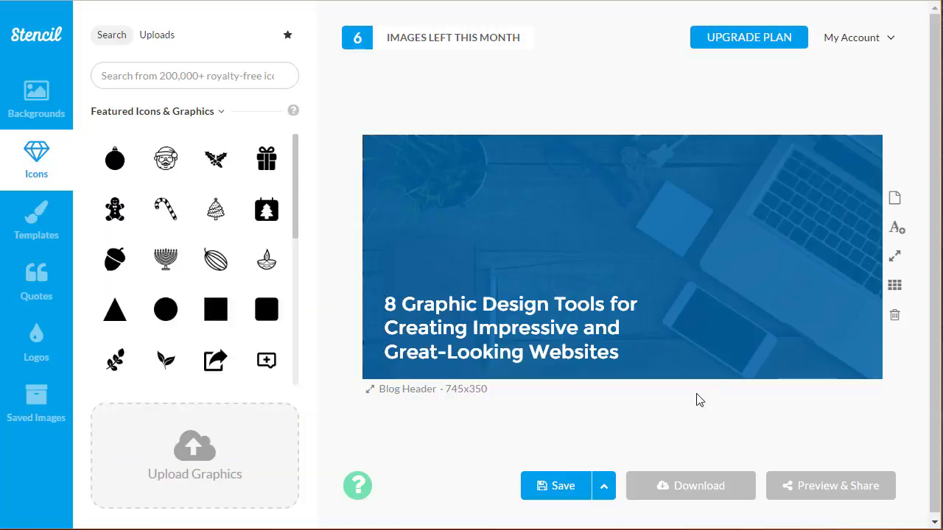
Save the header to Saved Images and bring up its download dialog
left_click(607, 487)
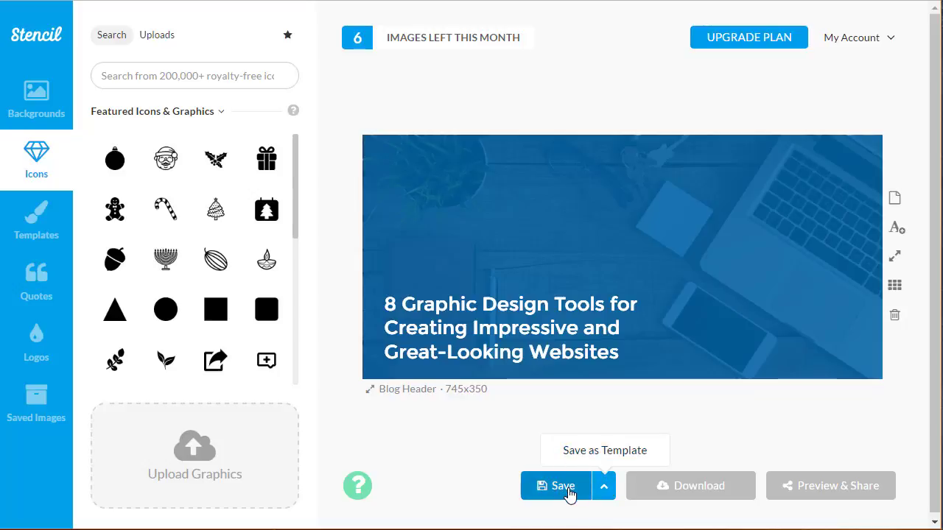
left_click(568, 489)
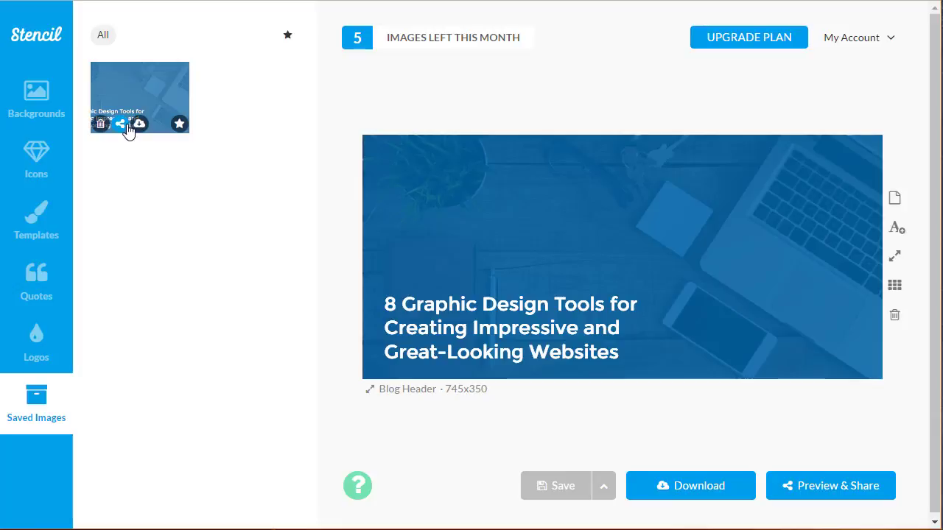
left_click(686, 492)
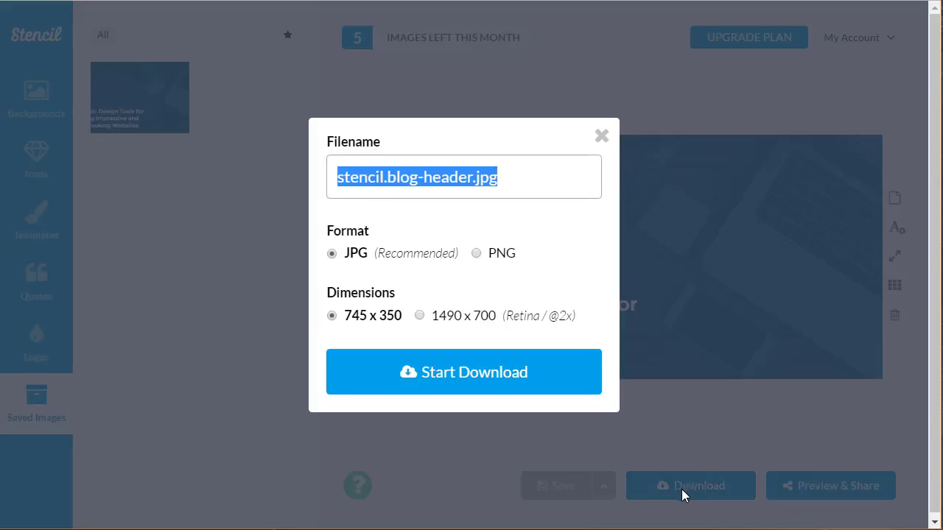
Download the header as a 745 x 350 JPG, stencil.blog-header.jpg, to the Desktop
left_click(533, 177)
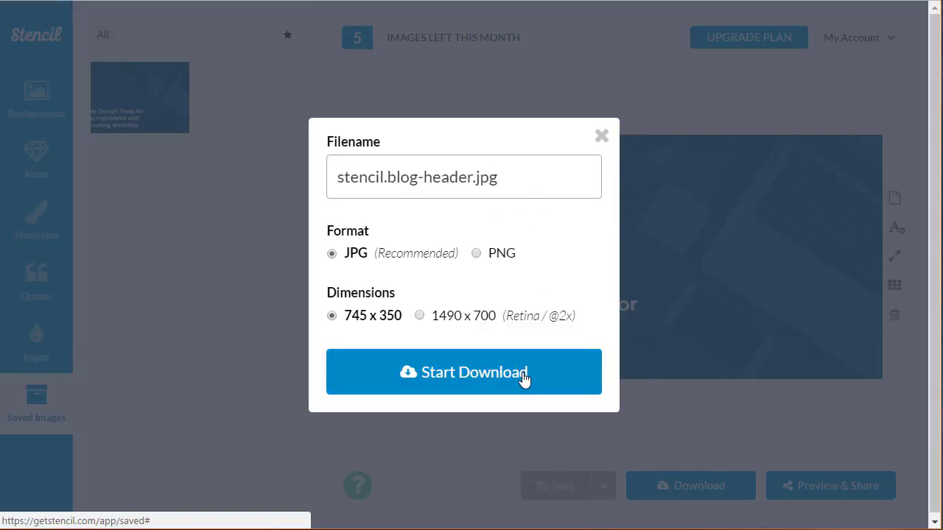
left_click(524, 378)
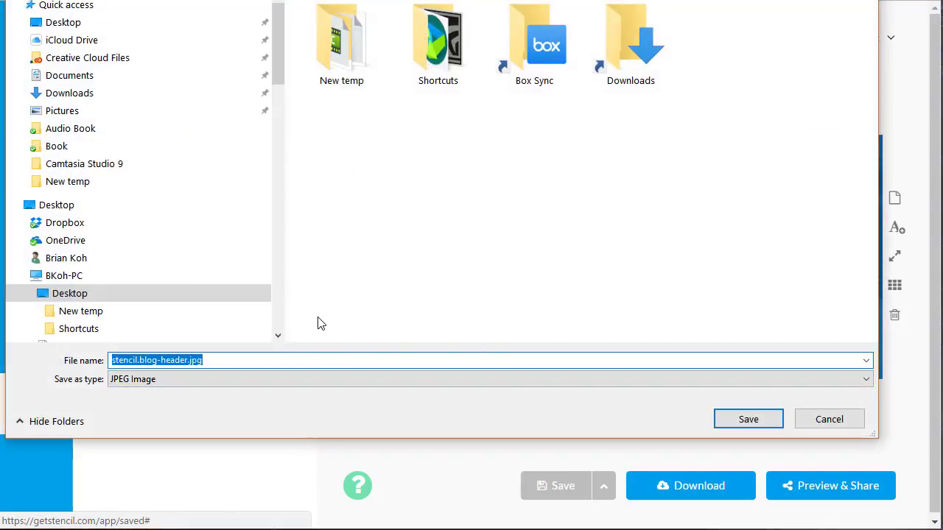
left_click(774, 420)
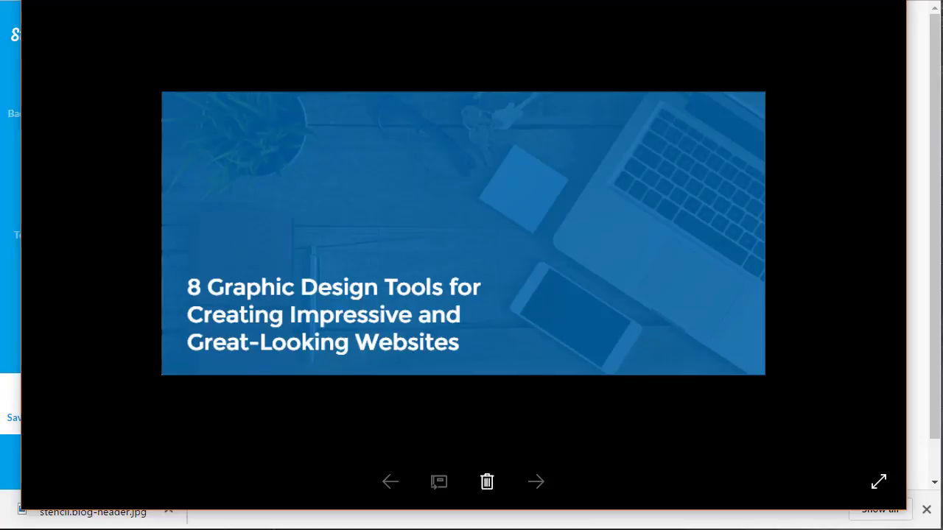
Close the image viewer with Alt+F4 and dismiss Chrome's download notice
key("alt+F4")
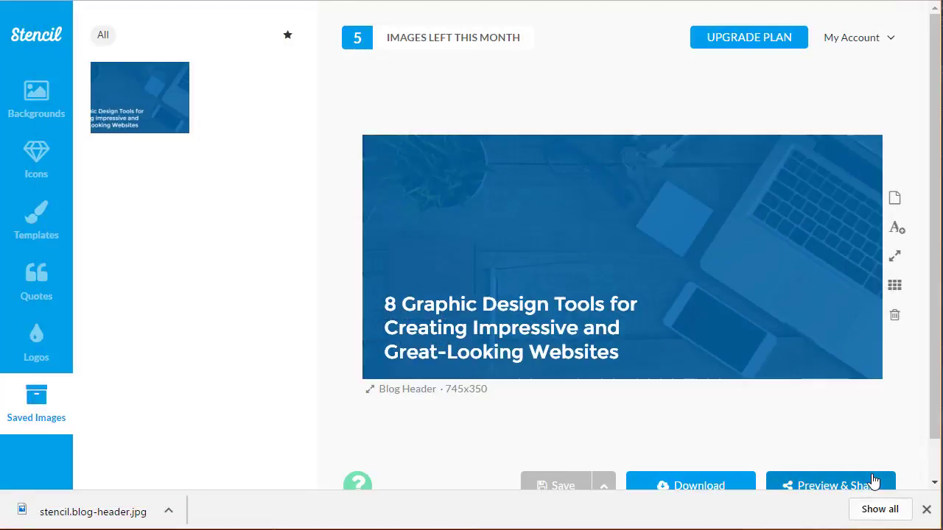
left_click(927, 509)
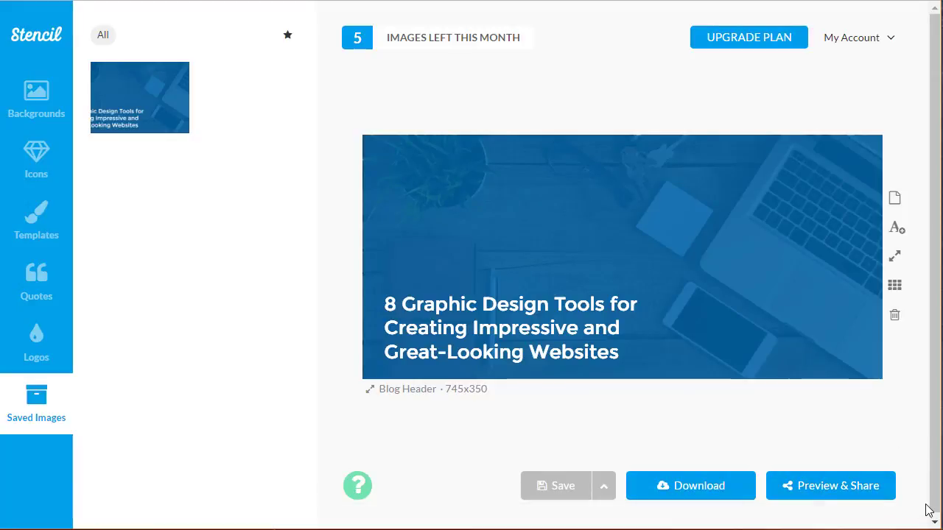